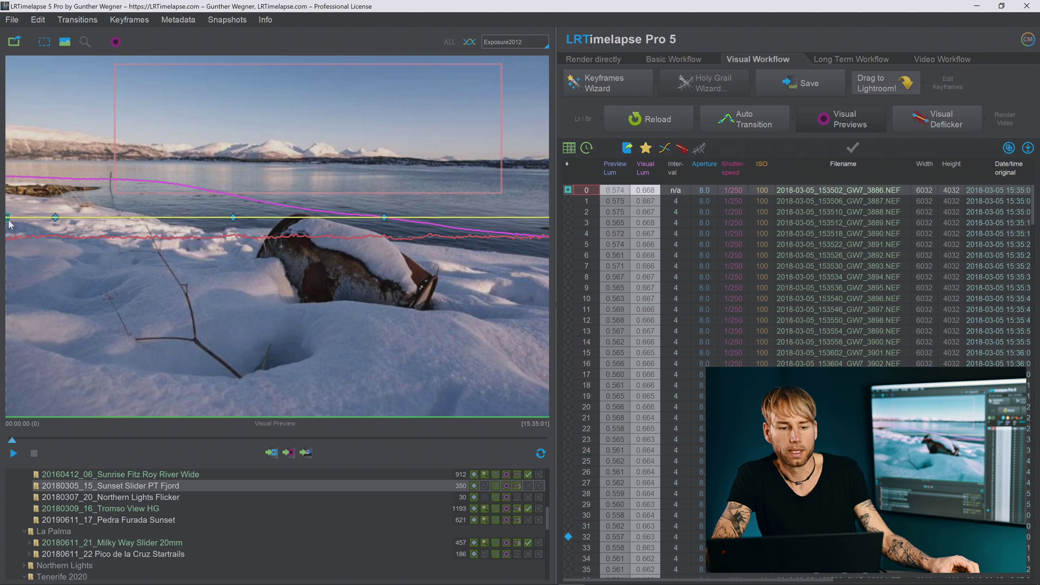
- Play the preview, add a keyframe at image 112, and hand the sequence to Lightroom
{"action": "left_click", "coordinate": [13, 453]}
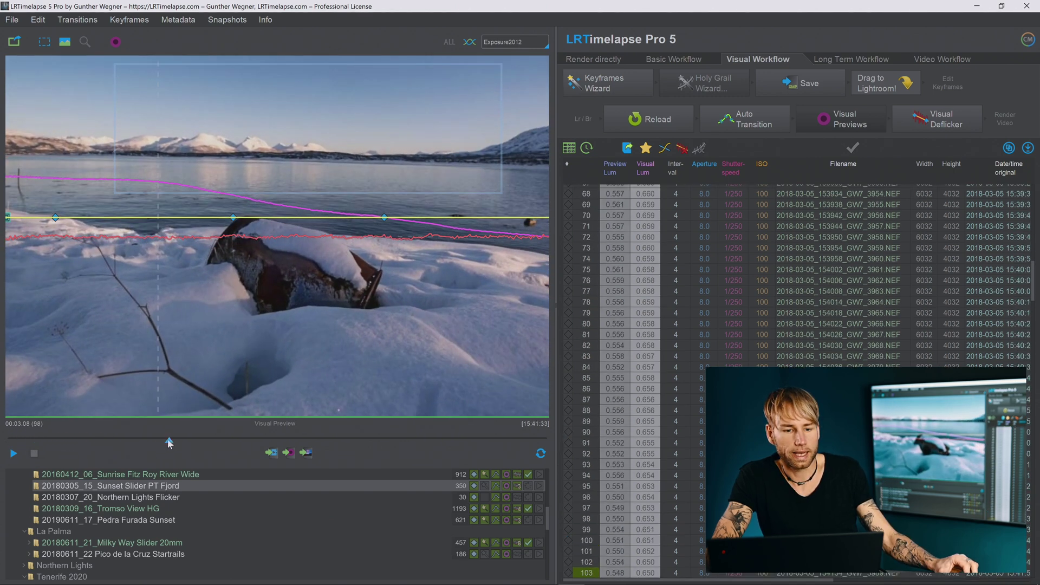
{"action": "mouse_move", "coordinate": [134, 442]}
{"action": "left_mouse_down"}
{"action": "mouse_move", "coordinate": [2, 417]}
{"action": "mouse_move", "coordinate": [187, 404]}
{"action": "left_mouse_up"}
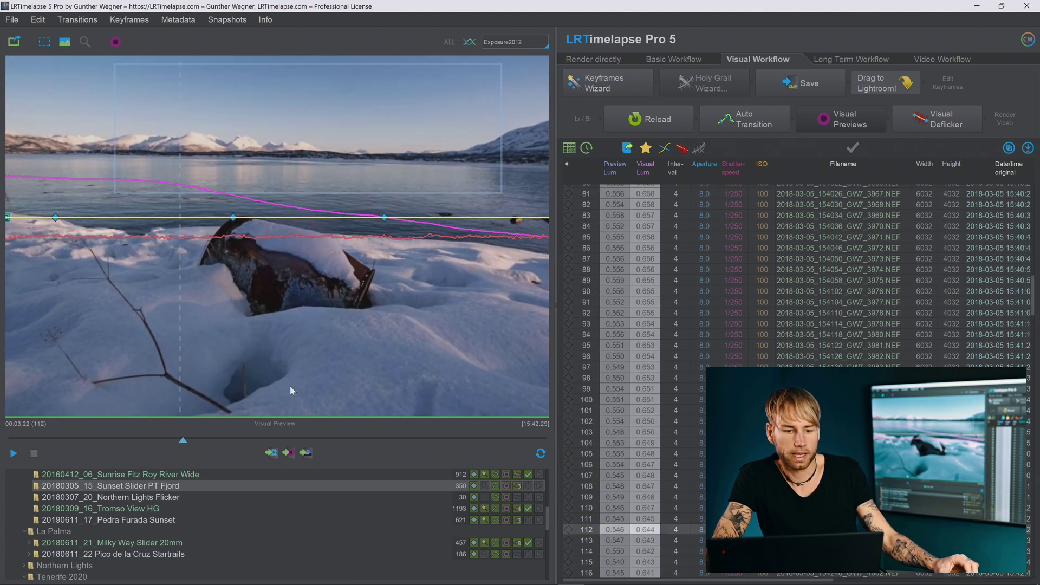
{"action": "left_click", "coordinate": [569, 529]}
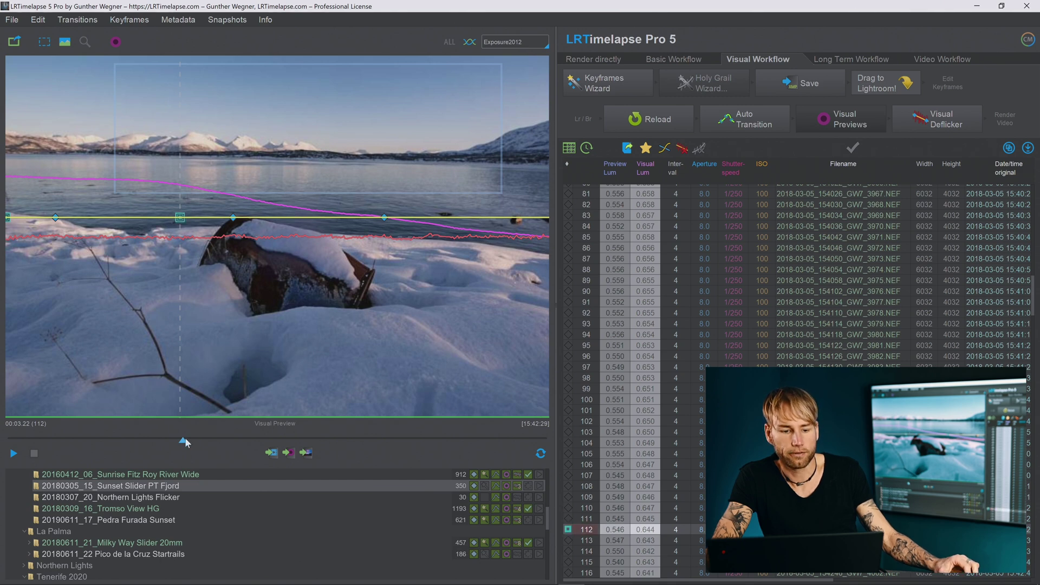
{"action": "left_click_drag", "start_coordinate": [185, 444], "coordinate": [545, 442]}
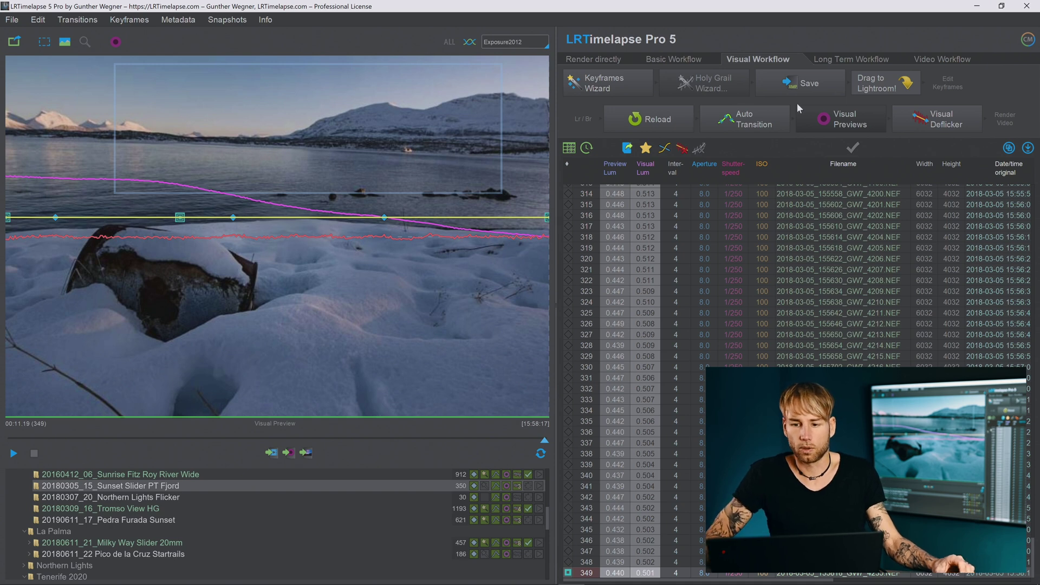
{"action": "left_click", "coordinate": [870, 99]}
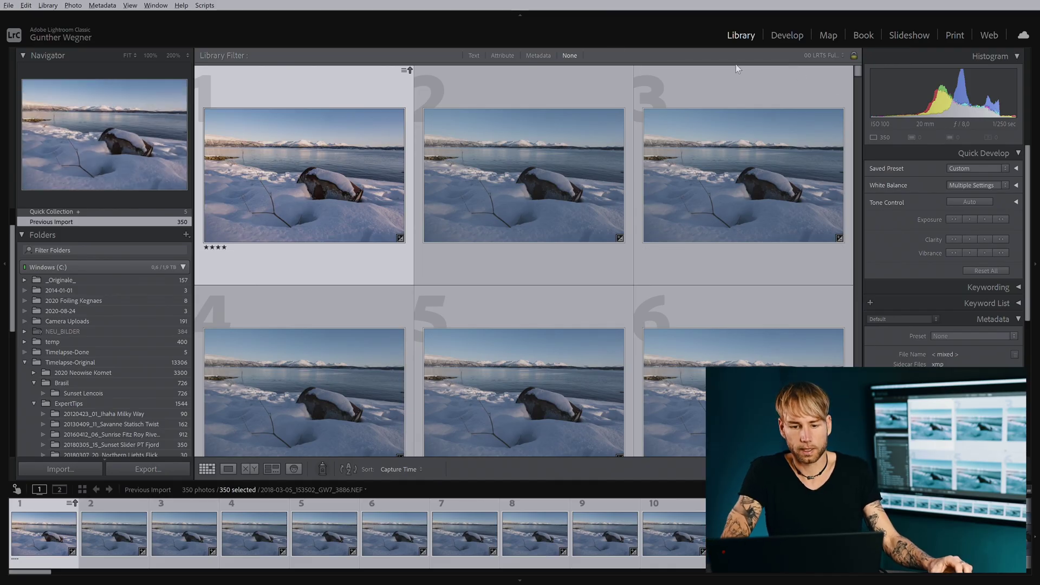
- Read metadata from files and filter the library with the '02 LRTS KF (Crop)' preset
{"action": "left_click", "coordinate": [98, 7]}
{"action": "left_click", "coordinate": [136, 173]}
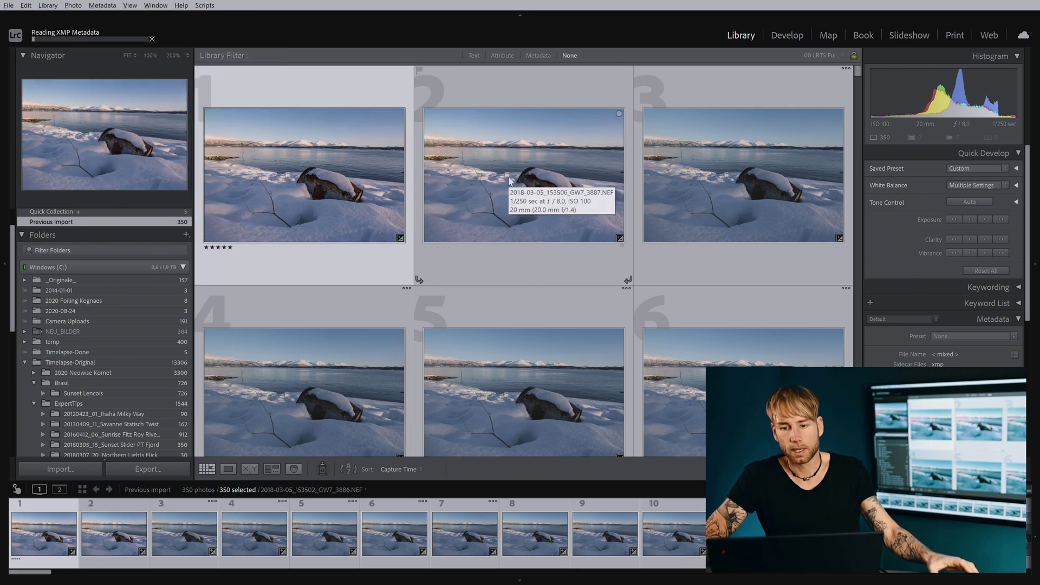
{"action": "left_click", "coordinate": [981, 490]}
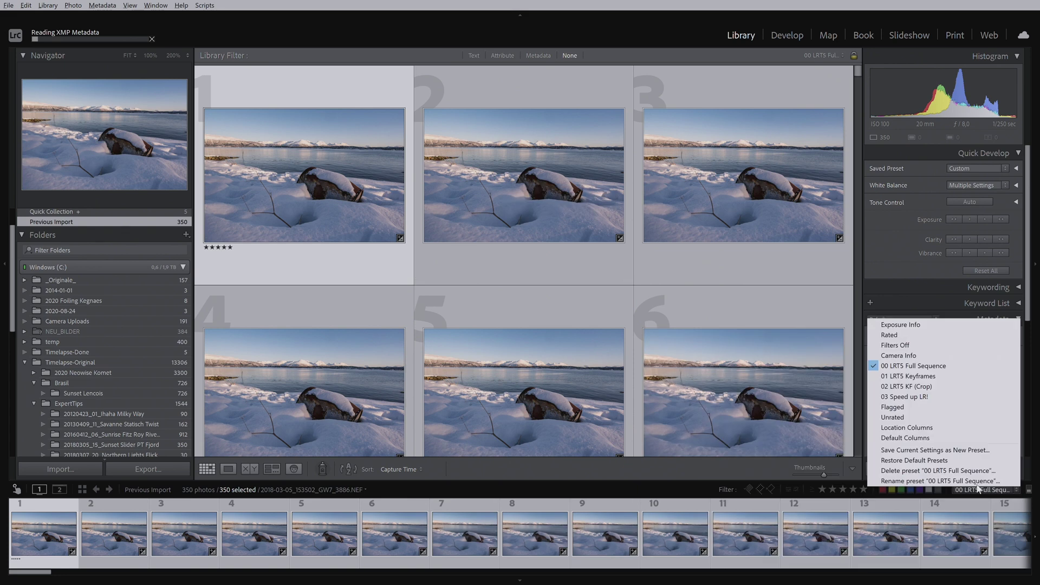
{"action": "left_click", "coordinate": [914, 387]}
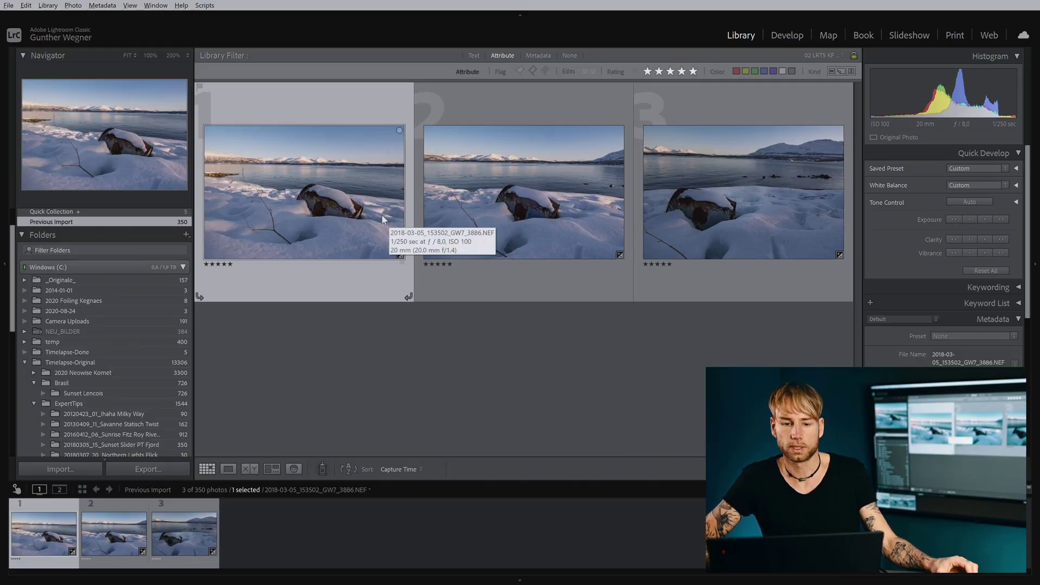
{"action": "key", "text": "d"}
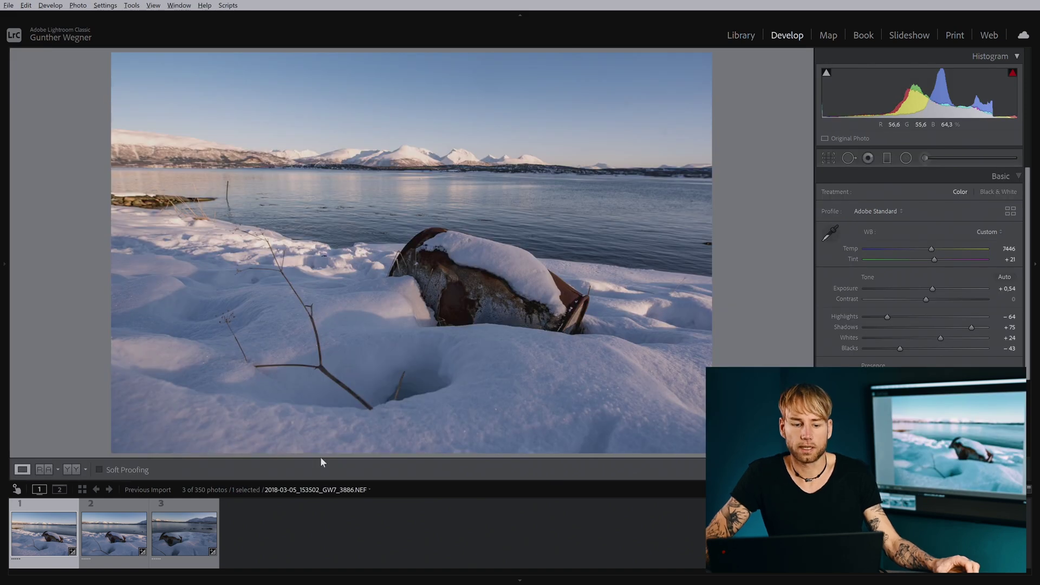
- Select the third keyframe photo and give it a 16 x 9 crop aspect
{"action": "left_click", "coordinate": [171, 525]}
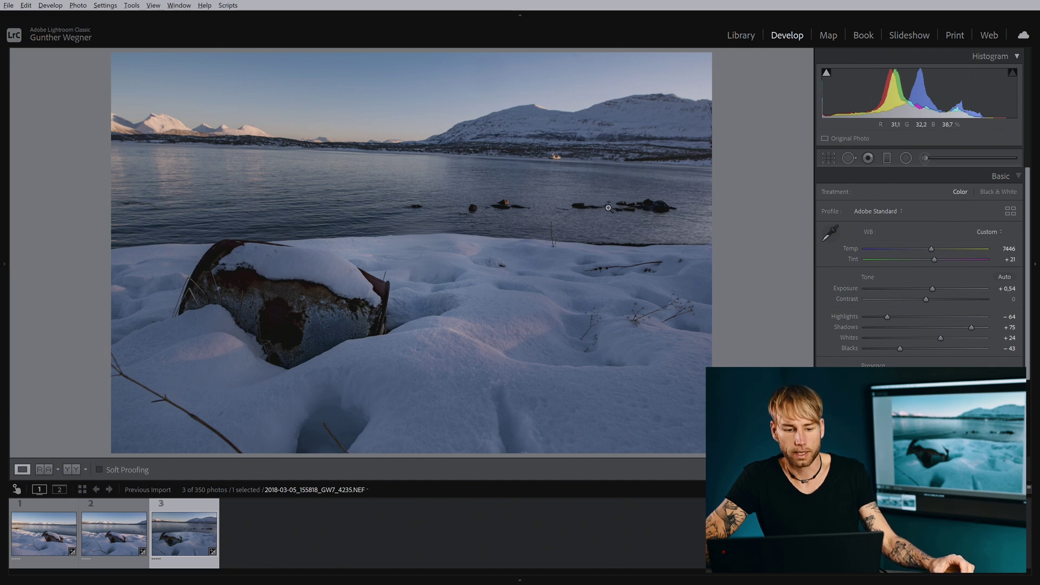
{"action": "key", "text": "r"}
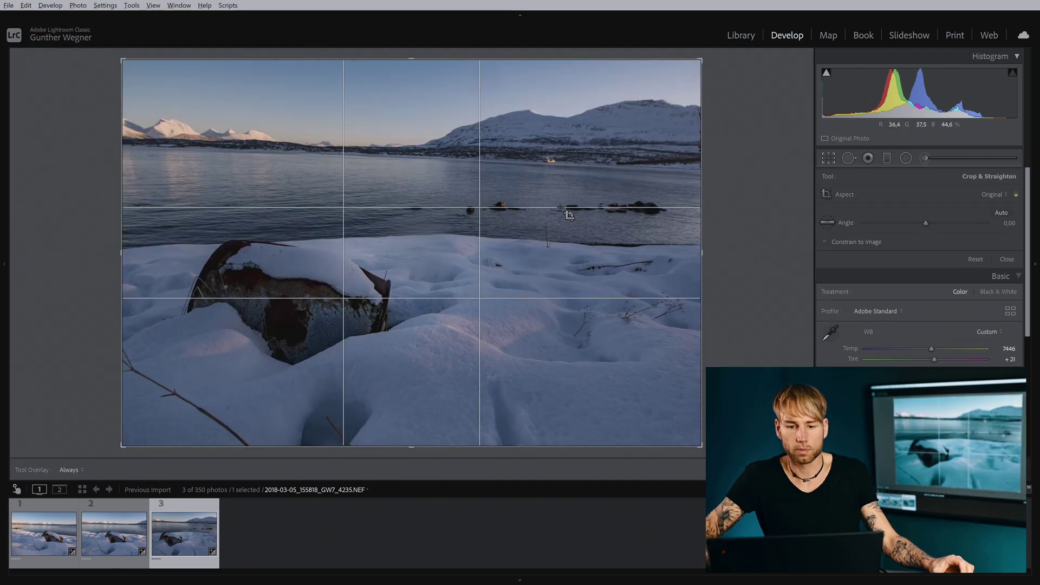
{"action": "left_click", "coordinate": [996, 196]}
{"action": "left_click", "coordinate": [924, 304]}
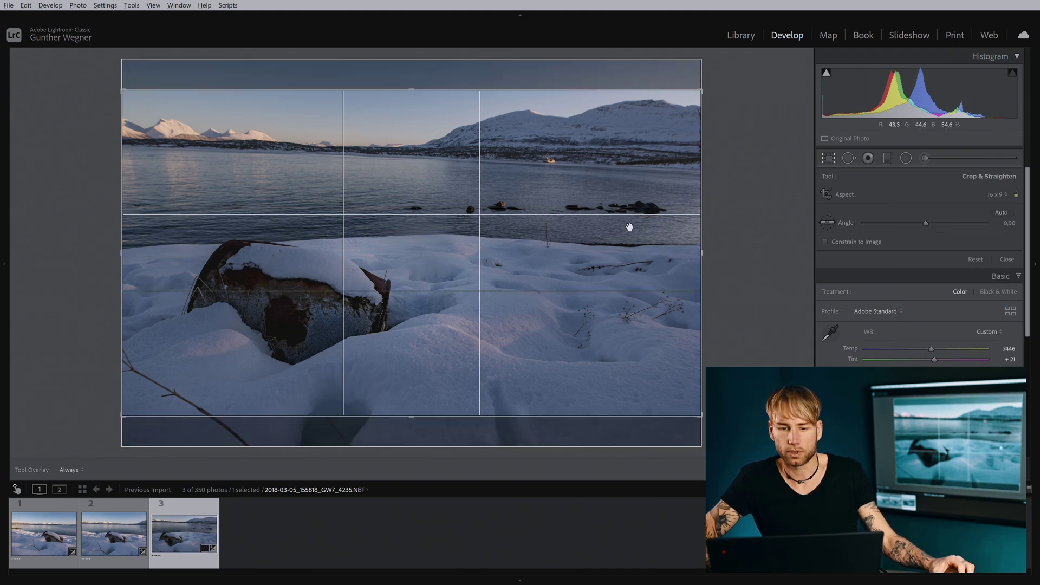
- Rotate and re-centre the crop to level the horizon at about -1.49°
{"action": "left_click_drag", "start_coordinate": [720, 87], "coordinate": [721, 78]}
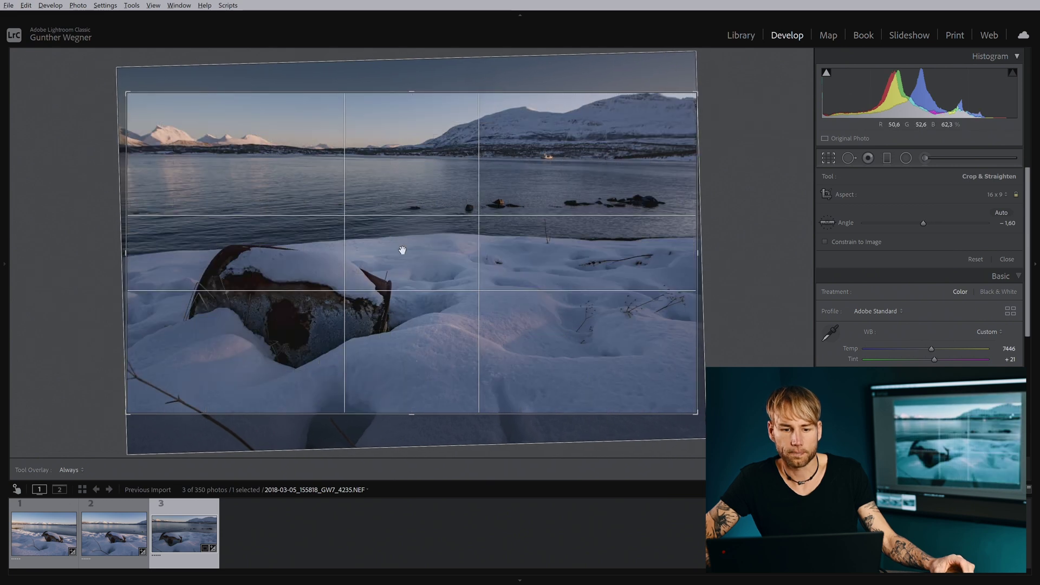
{"action": "left_click_drag", "start_coordinate": [402, 250], "coordinate": [418, 209]}
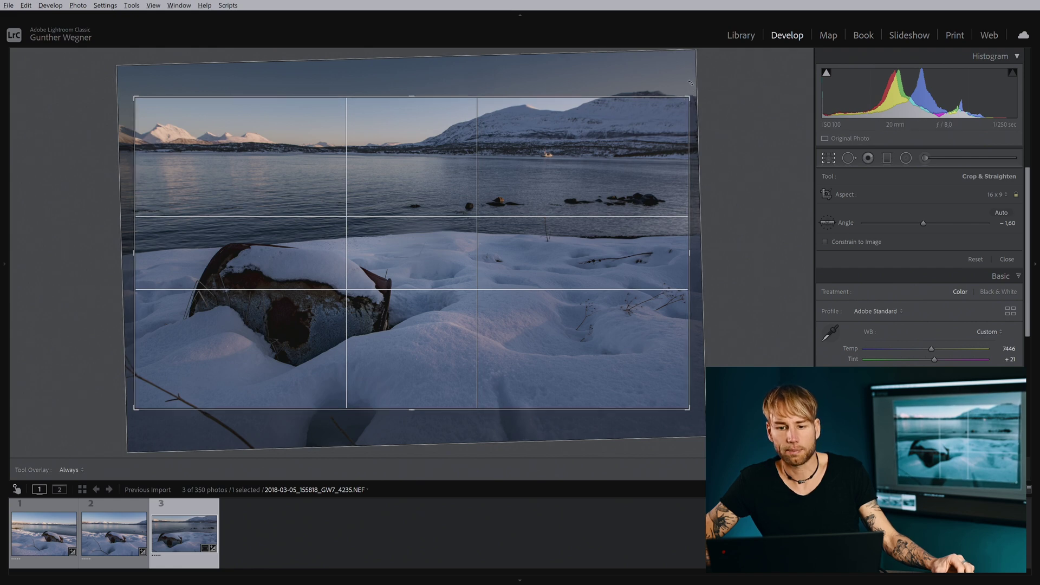
{"action": "left_click_drag", "start_coordinate": [690, 83], "coordinate": [712, 73]}
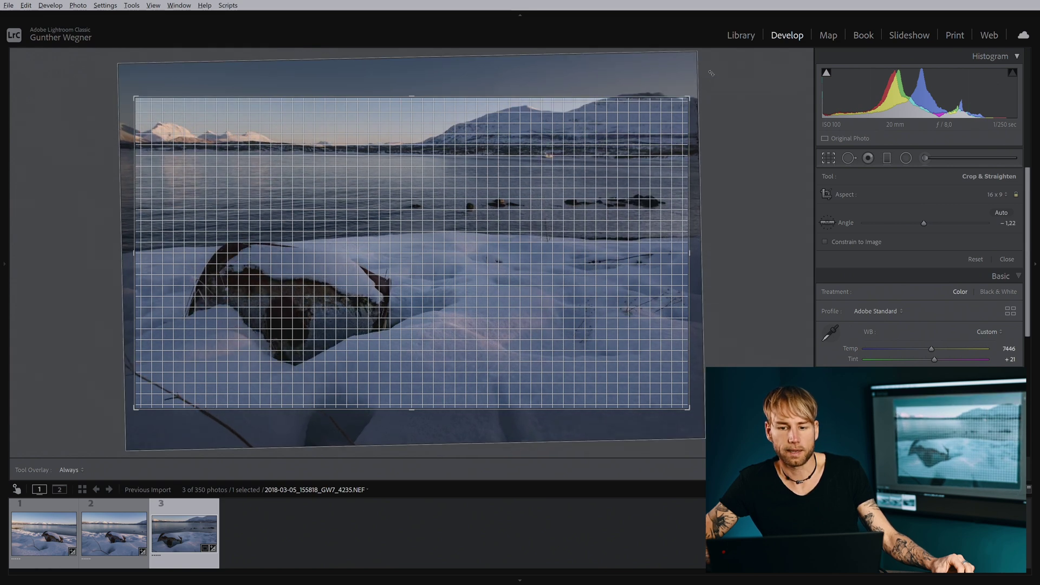
{"action": "left_click_drag", "start_coordinate": [710, 71], "coordinate": [710, 71]}
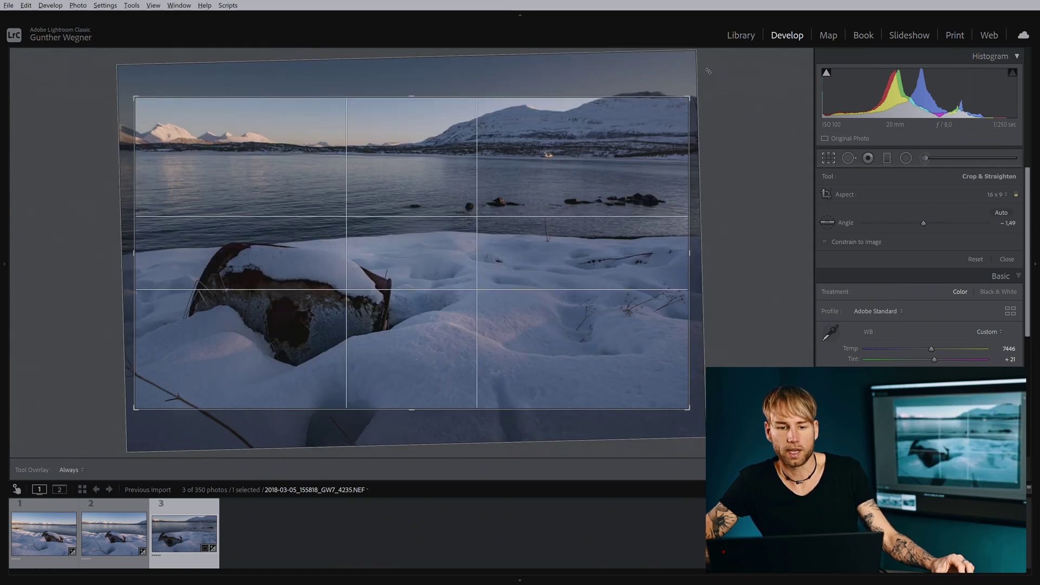
{"action": "left_click", "coordinate": [184, 539], "text": "shift"}
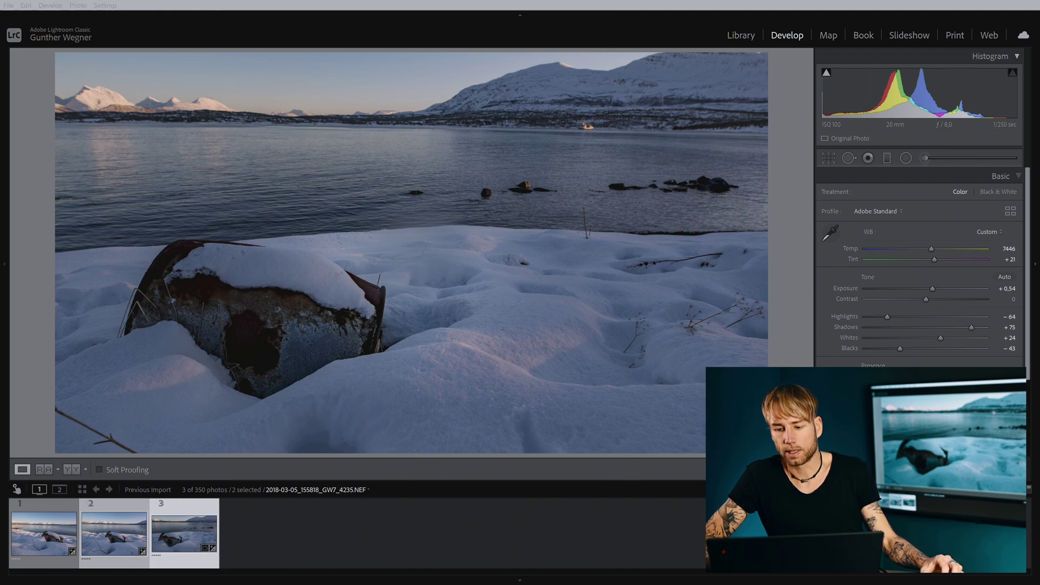
- Synchronize only the Crop setting from the last keyframe onto the middle keyframe photo
{"action": "key", "text": "ctrl+shift+s"}
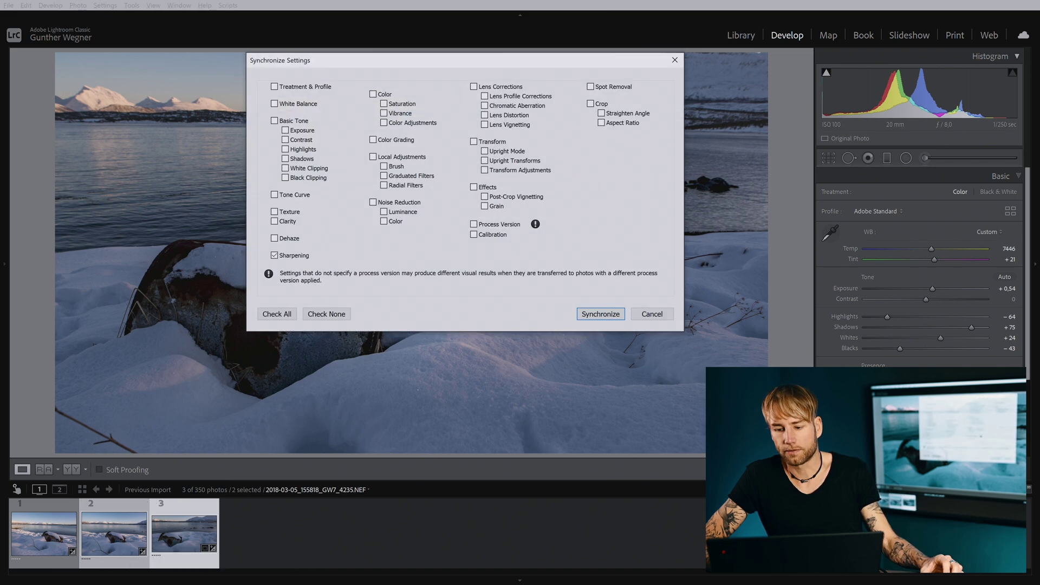
{"action": "left_click", "coordinate": [313, 318]}
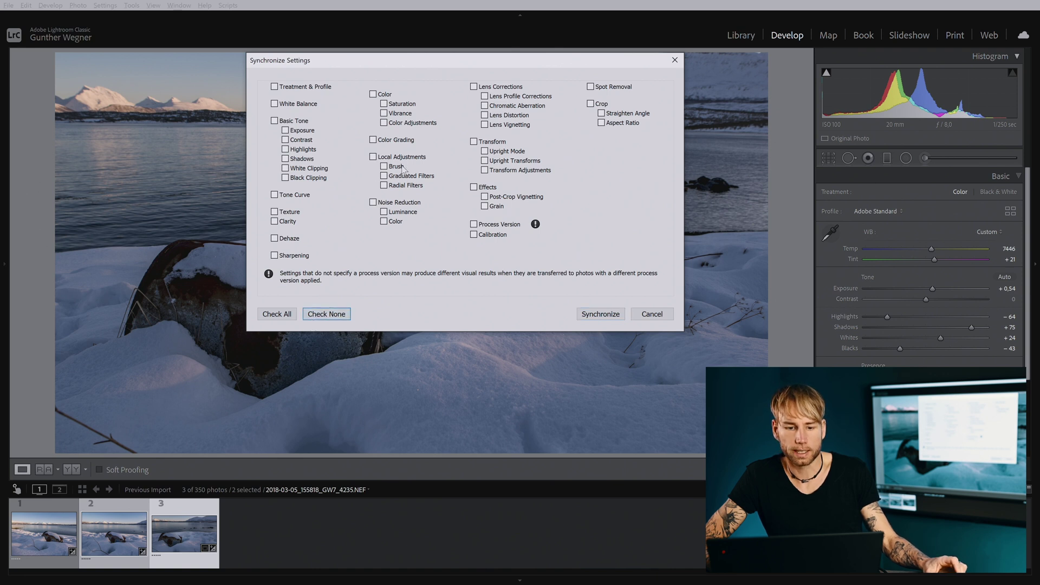
{"action": "left_click", "coordinate": [591, 104]}
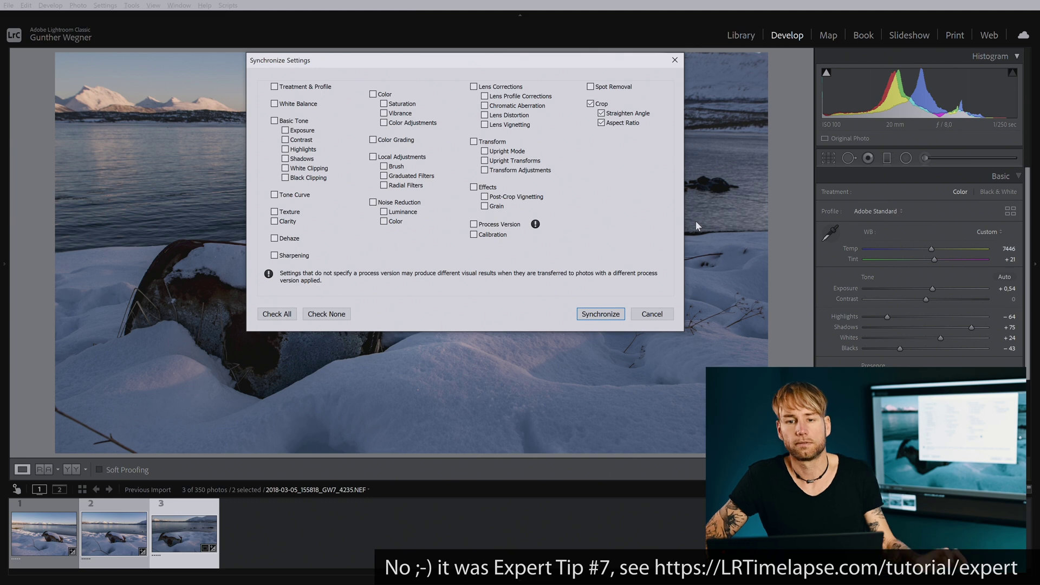
{"action": "key", "text": "Return"}
{"action": "key", "text": "Left"}
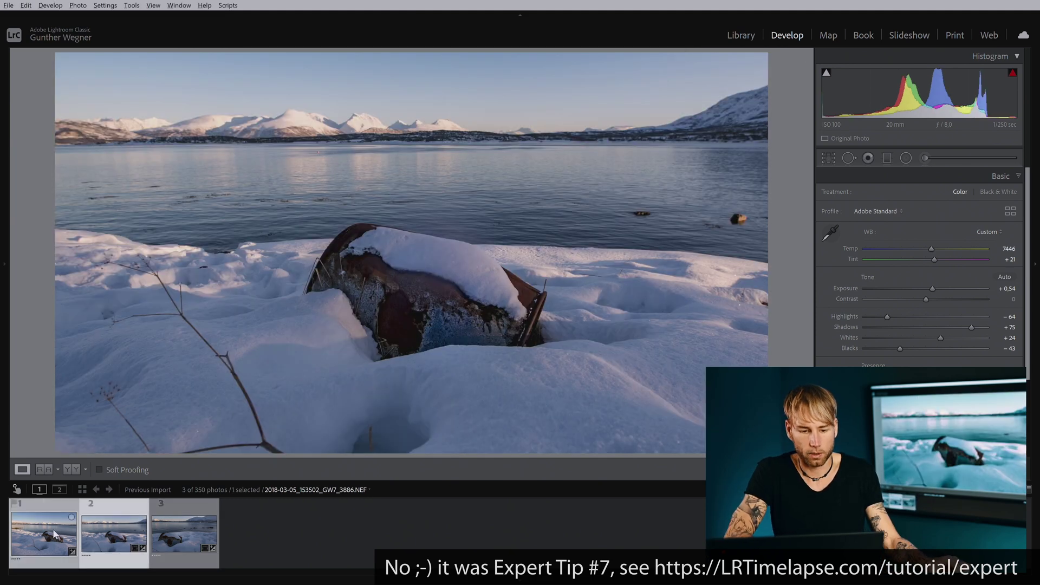
- Synchronize the same crop onto the first keyframe photo as well
{"action": "key", "text": "ctrl+shift+s"}
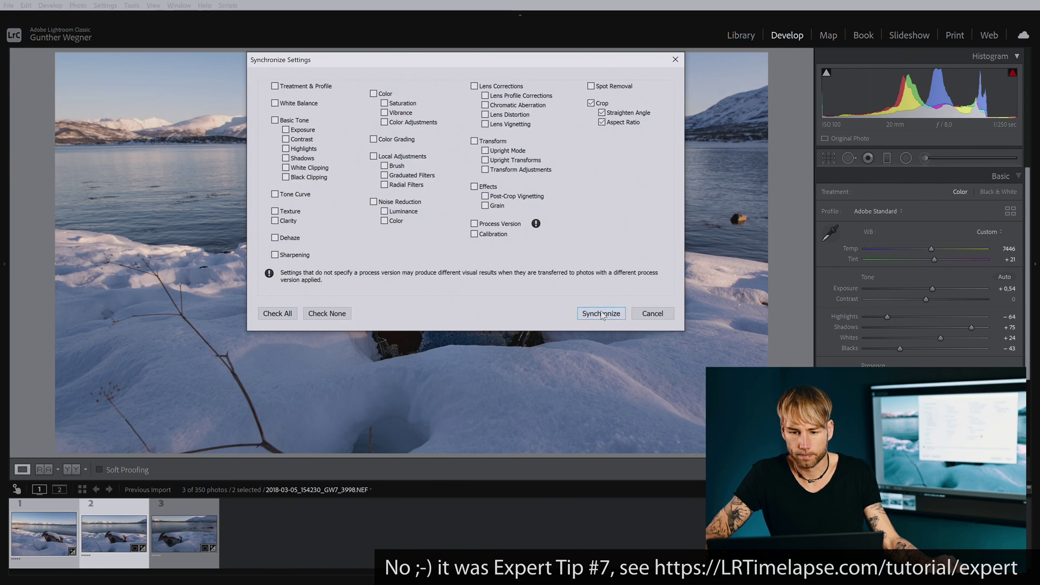
{"action": "left_click", "coordinate": [602, 314]}
{"action": "key", "text": "Left"}
- Level the first keyframe at -0.31° and the second separately, then review all three
{"action": "key", "text": "r"}
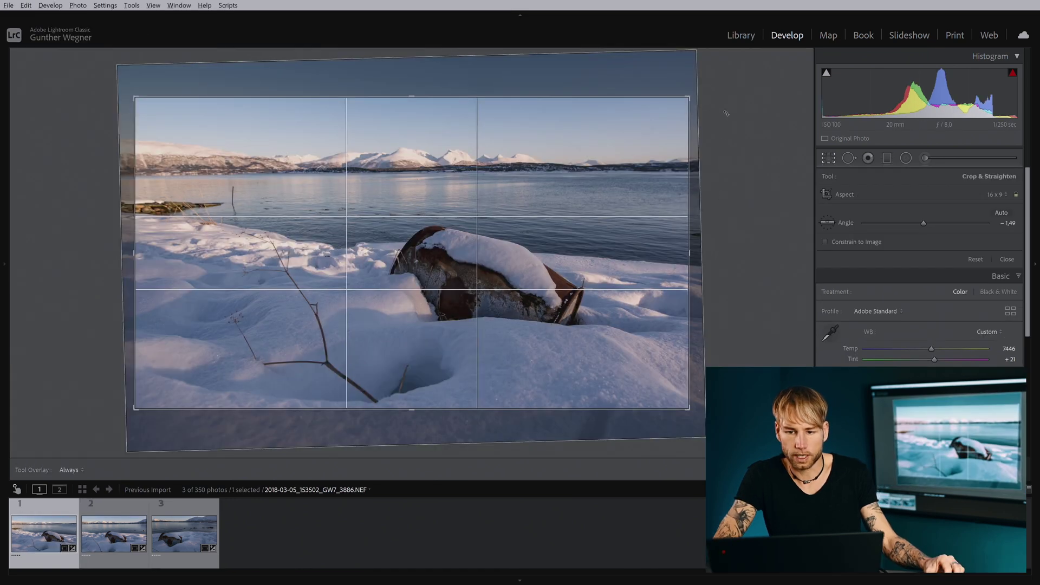
{"action": "left_click_drag", "start_coordinate": [726, 113], "coordinate": [728, 121]}
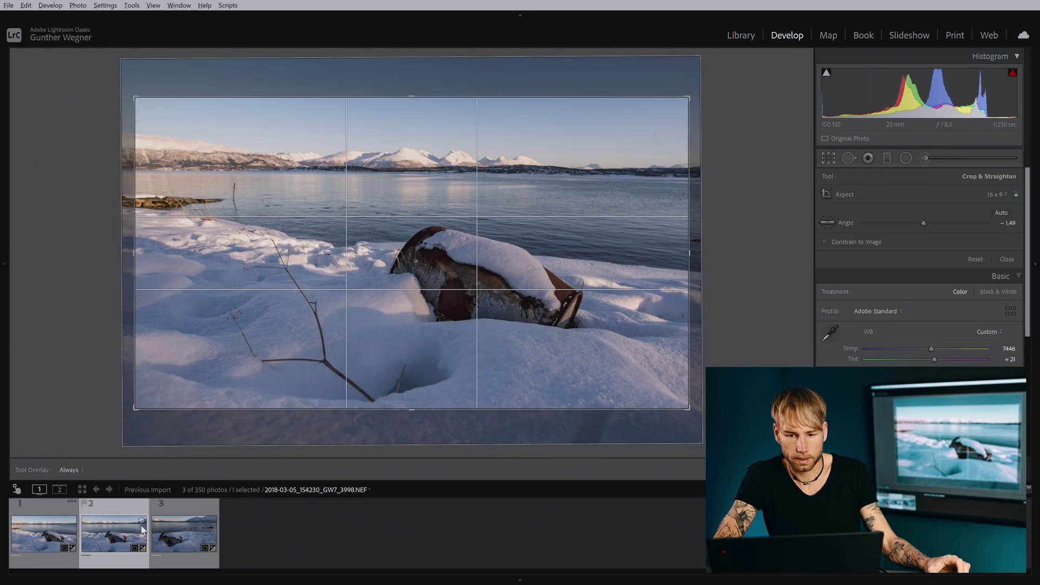
{"action": "key", "text": "Right"}
{"action": "left_click_drag", "start_coordinate": [741, 162], "coordinate": [739, 169]}
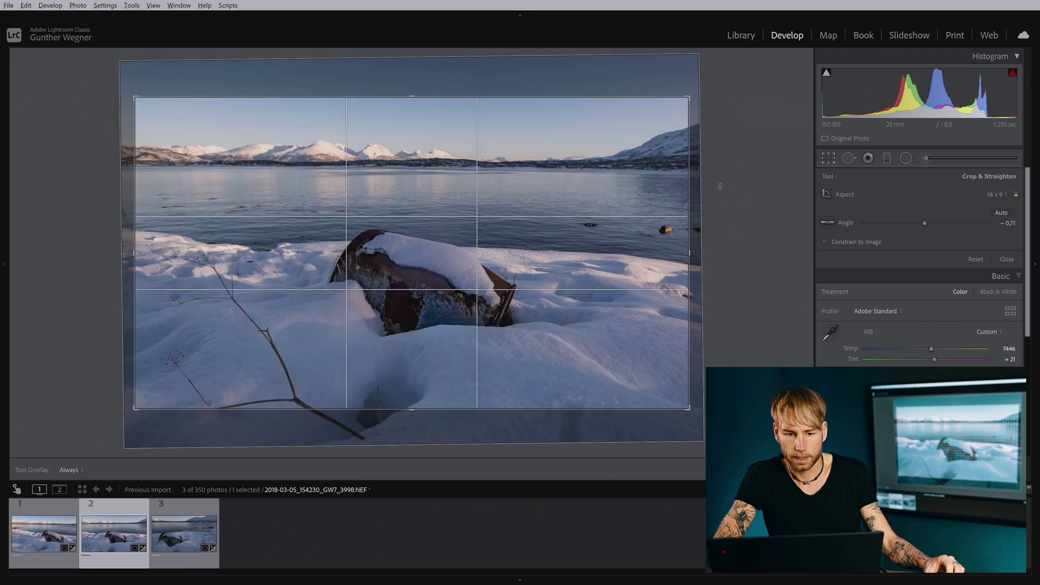
{"action": "left_click", "coordinate": [64, 534]}
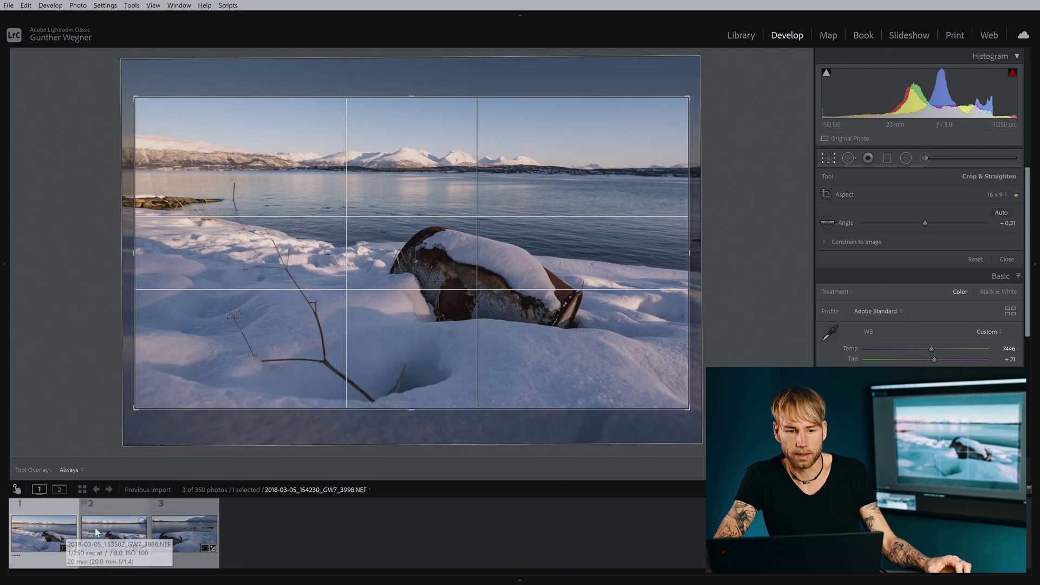
{"action": "left_click", "coordinate": [120, 537]}
{"action": "left_click", "coordinate": [181, 543]}
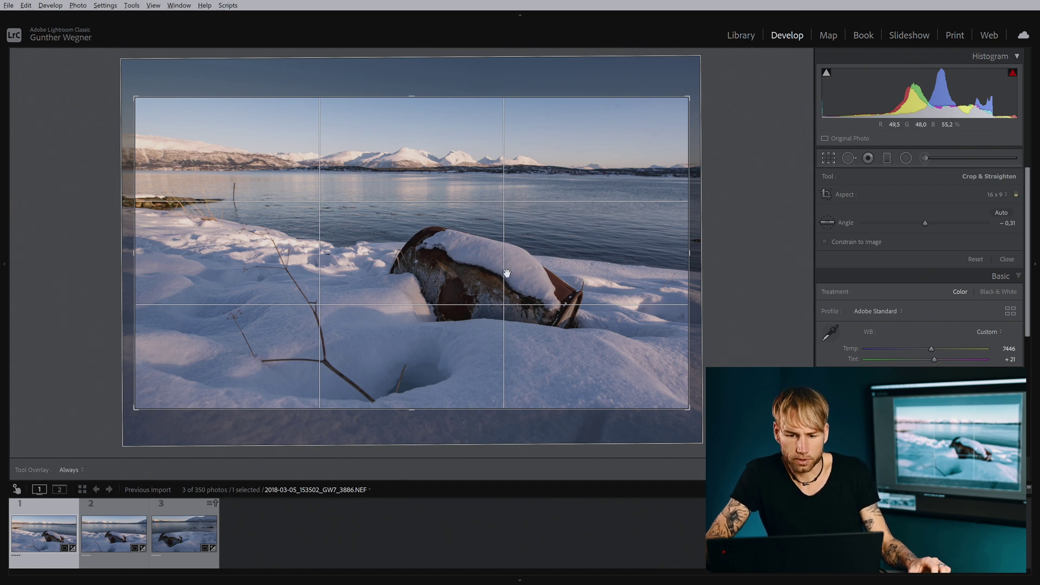
- Switch the crop overlay to the dense grid and fine-tune the first photo's rotation
{"action": "key", "text": "o"}
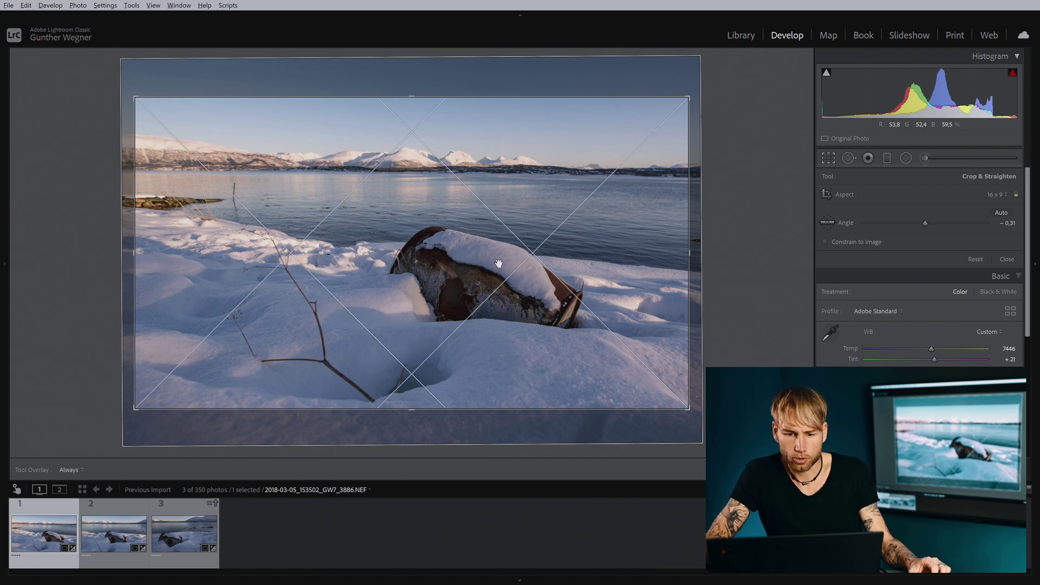
{"action": "key", "text": "o"}
{"action": "key", "text": "o"}
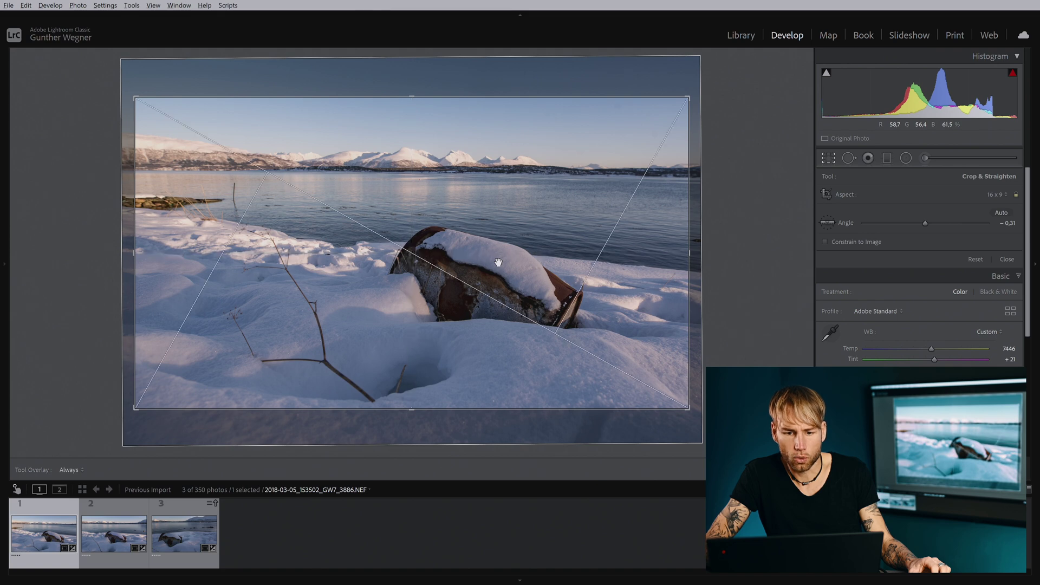
{"action": "key", "text": "o"}
{"action": "key", "text": "o"}
{"action": "key", "text": "o"}
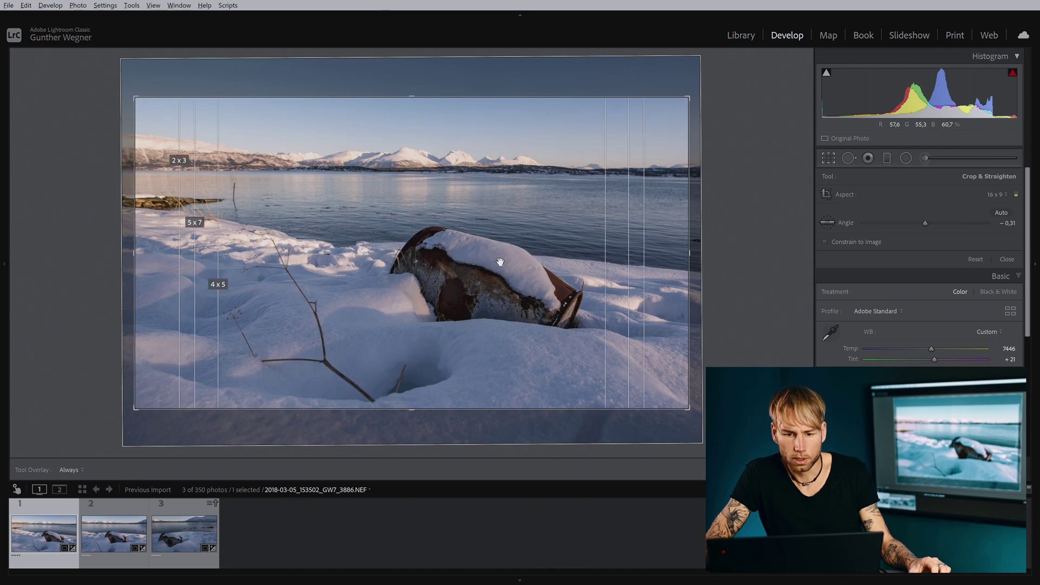
{"action": "key", "text": "o"}
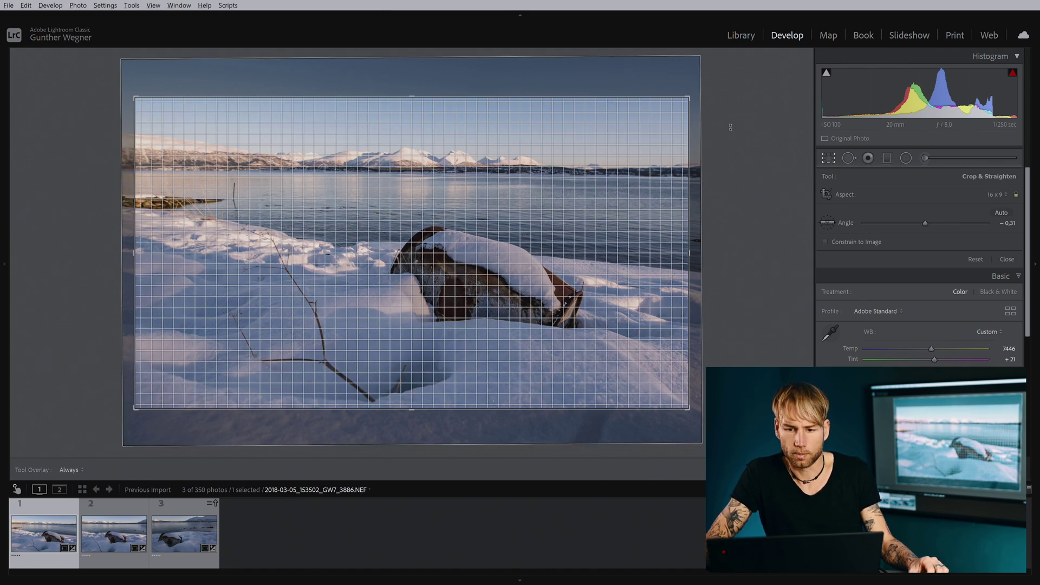
{"action": "left_click_drag", "start_coordinate": [695, 81], "coordinate": [693, 89]}
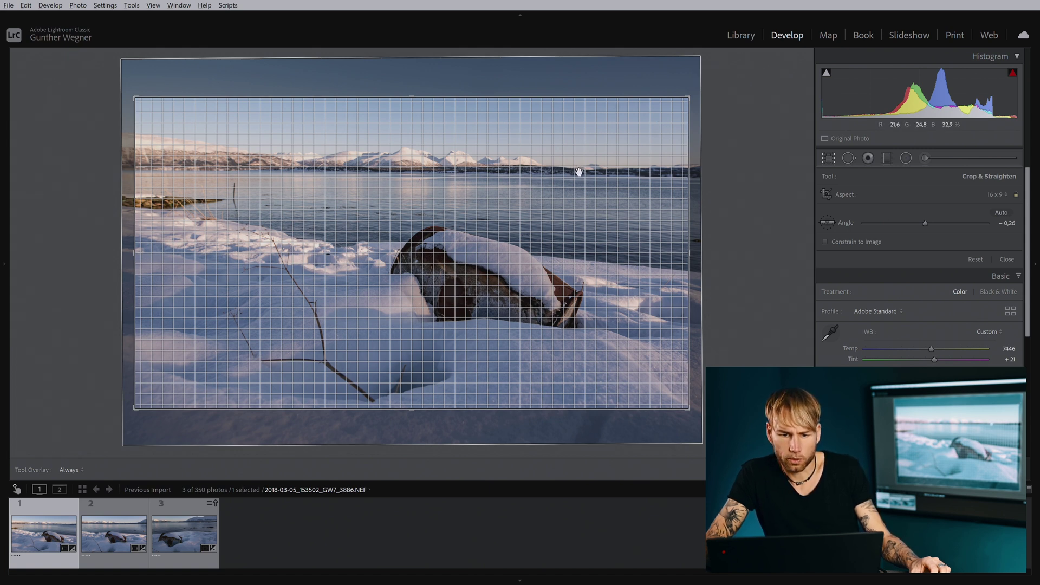
- Slide the second photo down within its crop and compare all three keyframes
{"action": "left_click", "coordinate": [128, 536]}
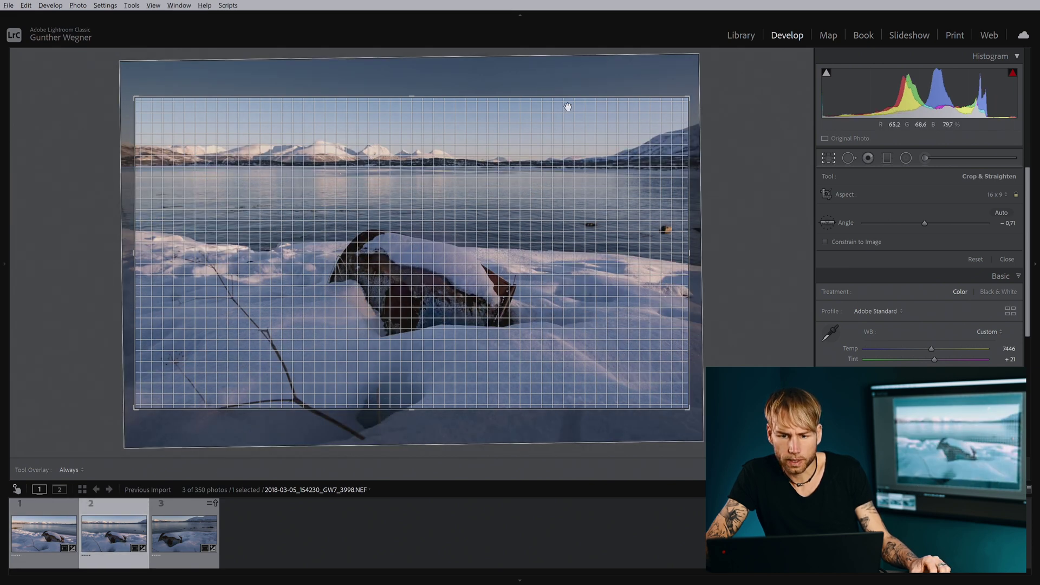
{"action": "left_click_drag", "start_coordinate": [552, 171], "coordinate": [553, 181]}
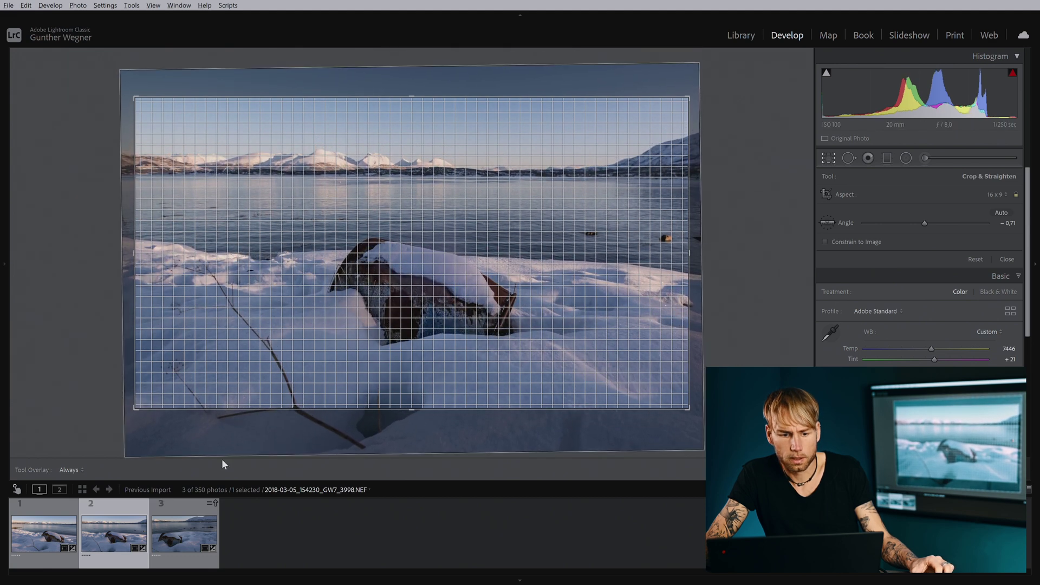
{"action": "left_click", "coordinate": [185, 541]}
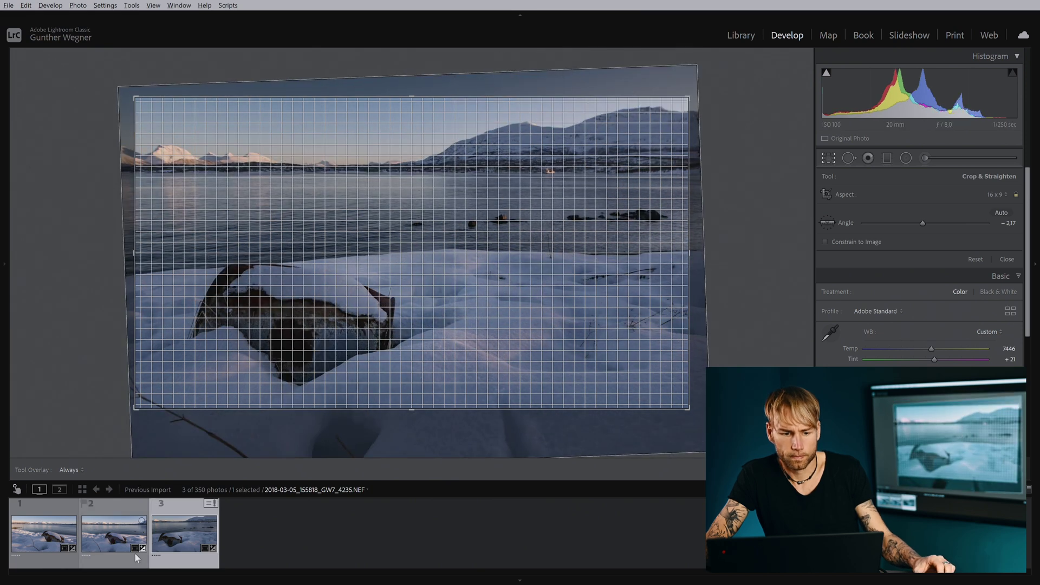
{"action": "left_click", "coordinate": [44, 541]}
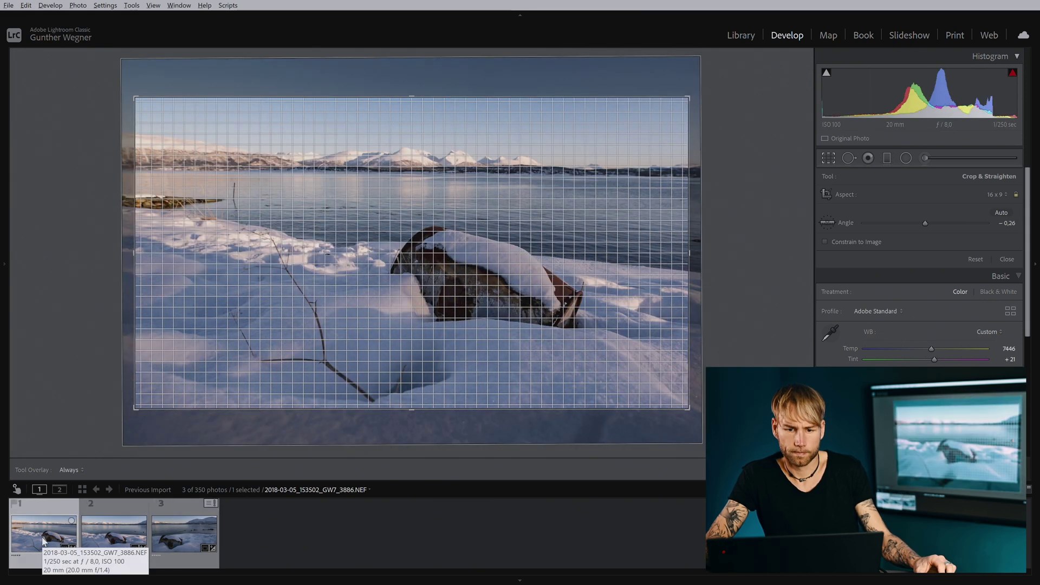
{"action": "left_click", "coordinate": [111, 541]}
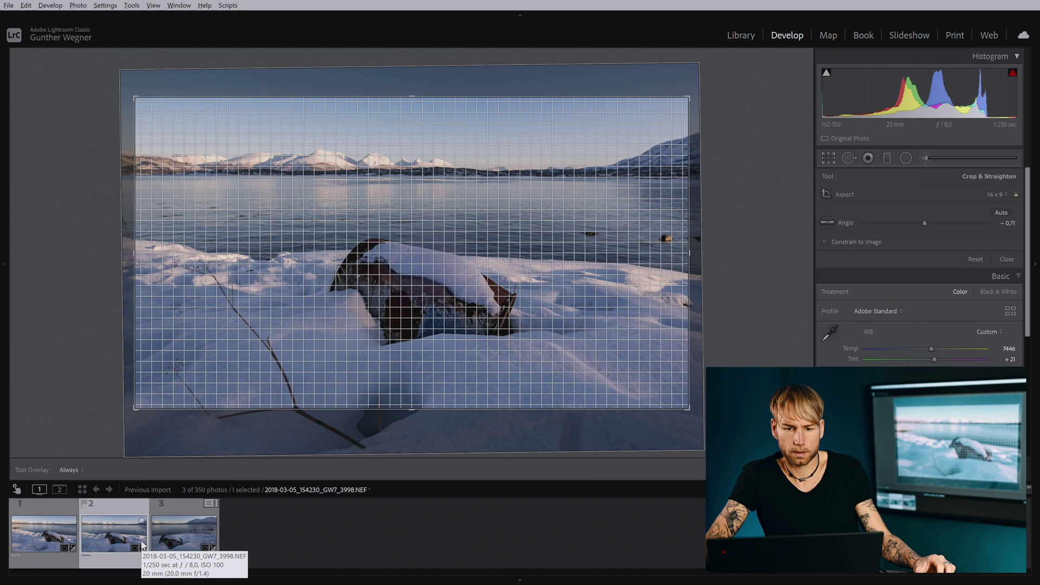
{"action": "left_click", "coordinate": [174, 528]}
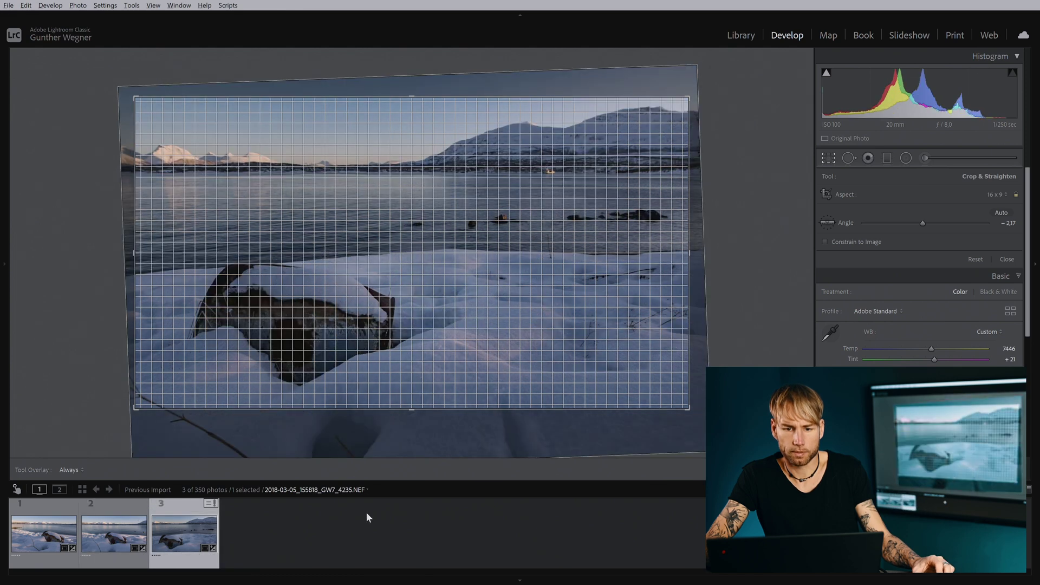
- Select all three keyframes in Grid view, save their metadata, and return to LRTimelapse
{"action": "key", "text": "g"}
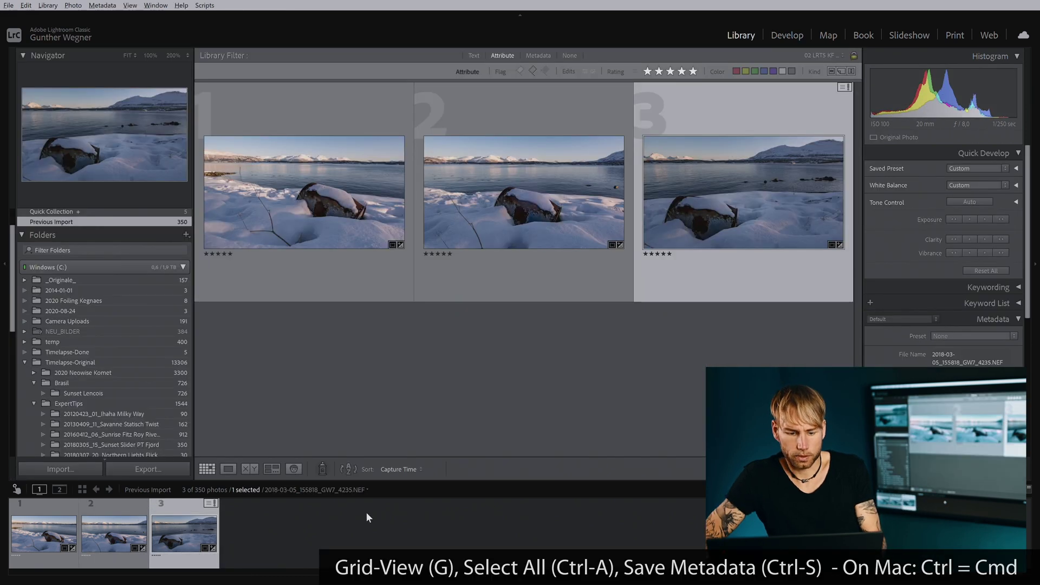
{"action": "key", "text": "ctrl+a"}
{"action": "key", "text": "ctrl+s"}
{"action": "key", "text": "alt+Tab"}
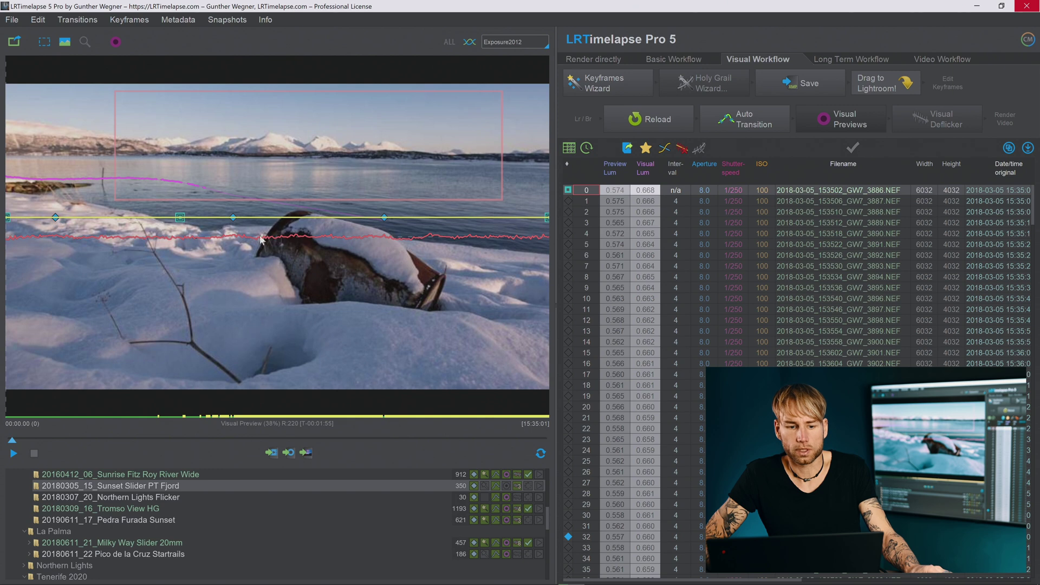
- Show the CropTop, CropAngle and 2nd CircLoc.Exp. curves, then overlay all changing parameters
{"action": "left_click", "coordinate": [505, 43]}
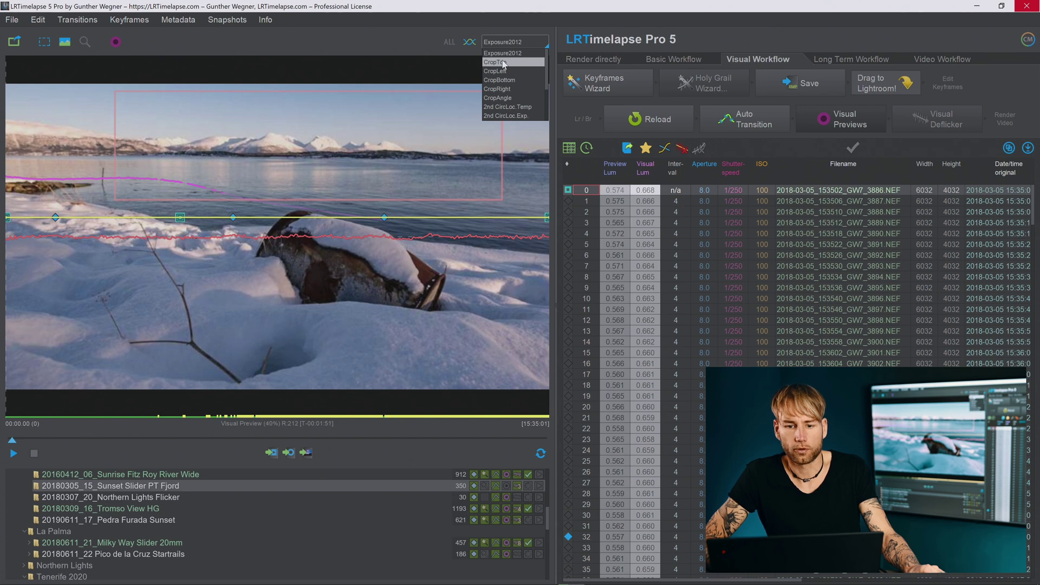
{"action": "left_click", "coordinate": [506, 63]}
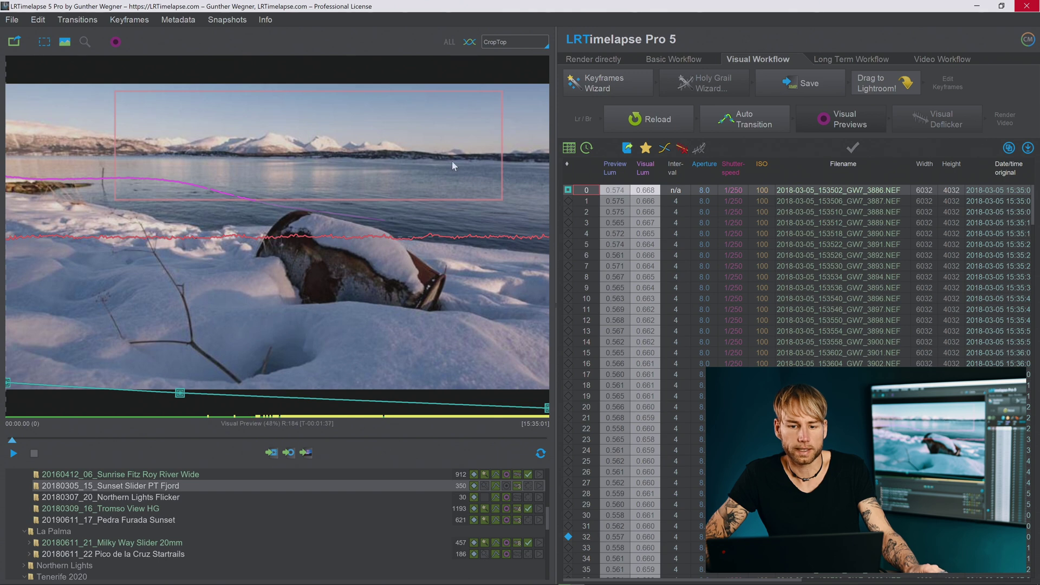
{"action": "left_click", "coordinate": [514, 43]}
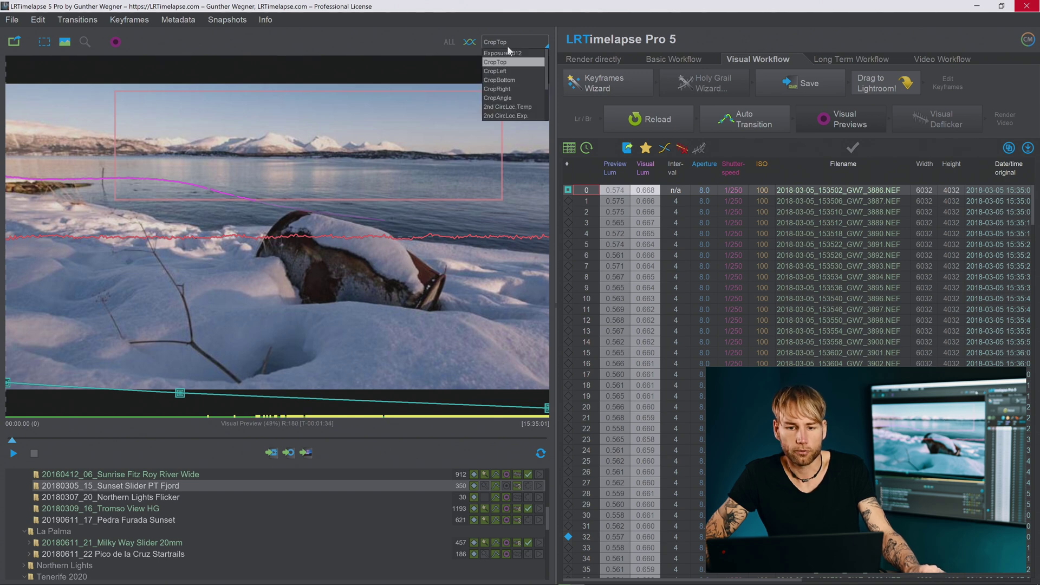
{"action": "left_click", "coordinate": [495, 98]}
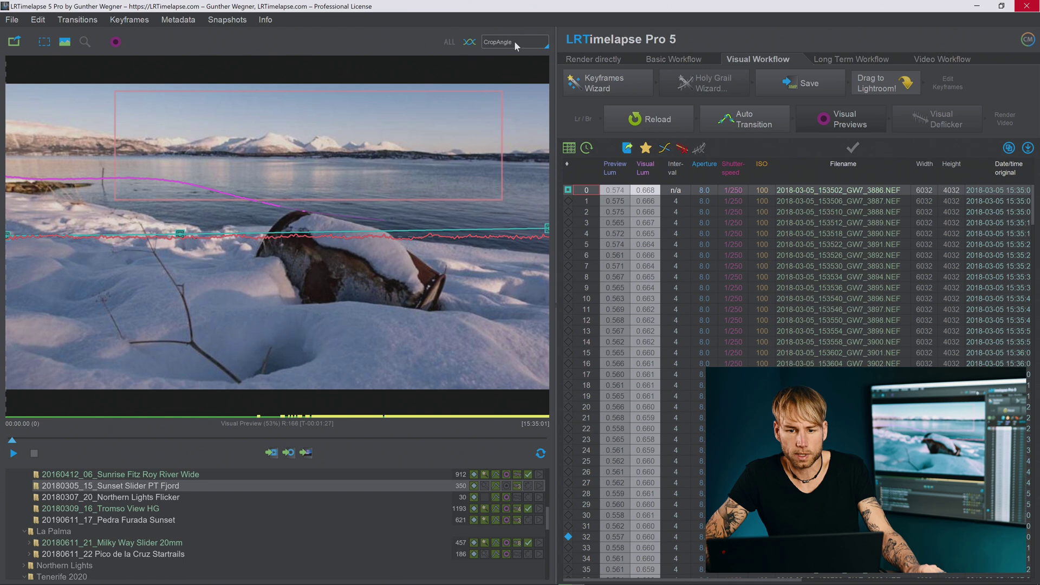
{"action": "left_click", "coordinate": [497, 42]}
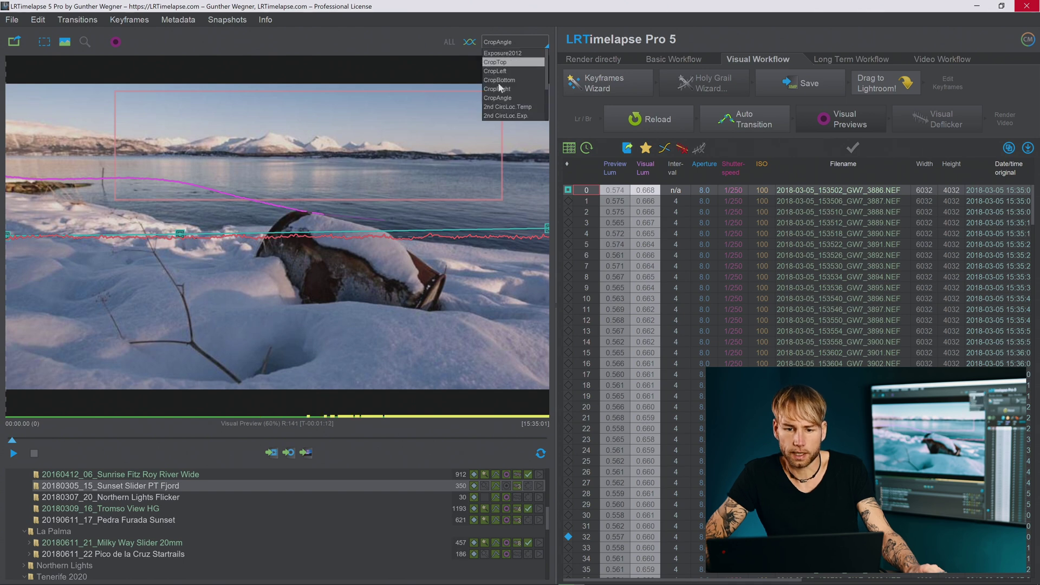
{"action": "left_click", "coordinate": [506, 116]}
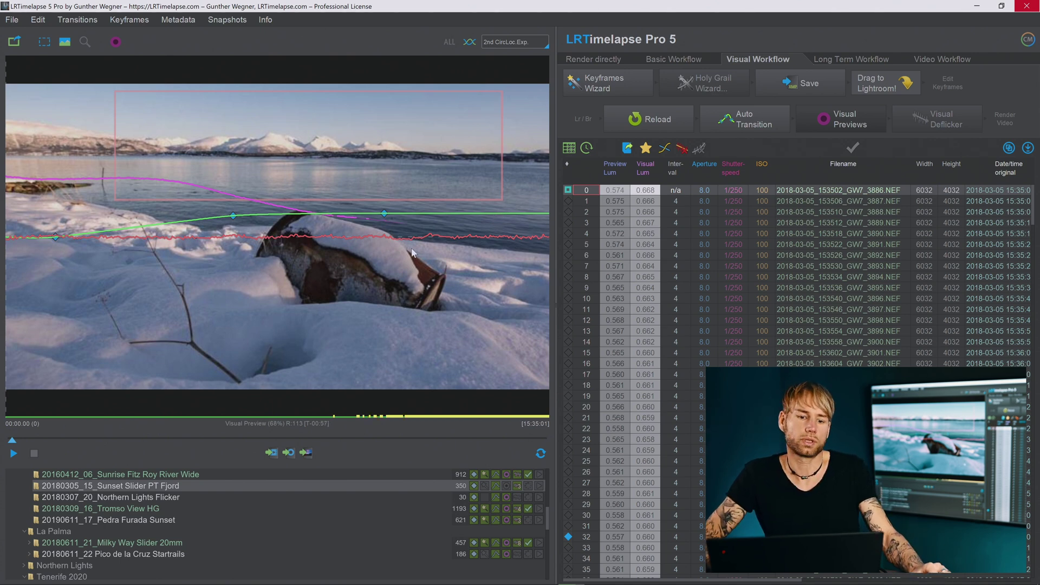
{"action": "left_click", "coordinate": [513, 41]}
{"action": "left_click", "coordinate": [514, 54]}
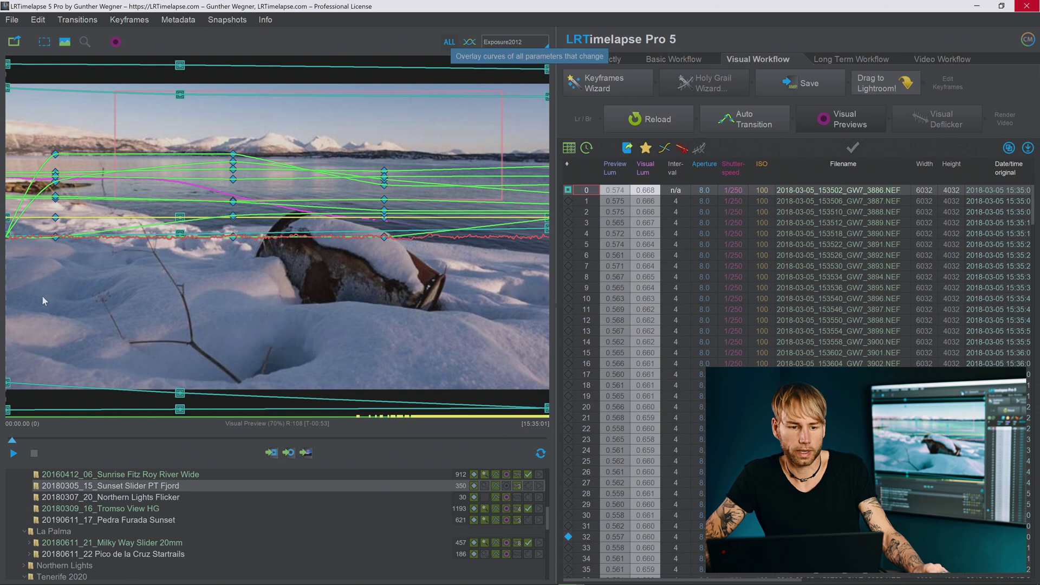